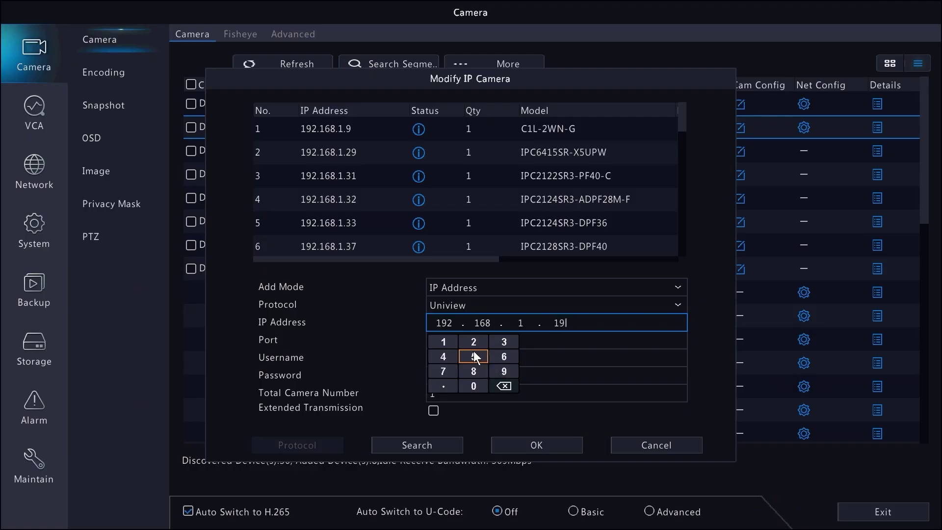
Step: Save camera D2 at 192.168.1.195 and return to the main menu from live view
{"action": "left_click", "coordinate": [509, 440]}
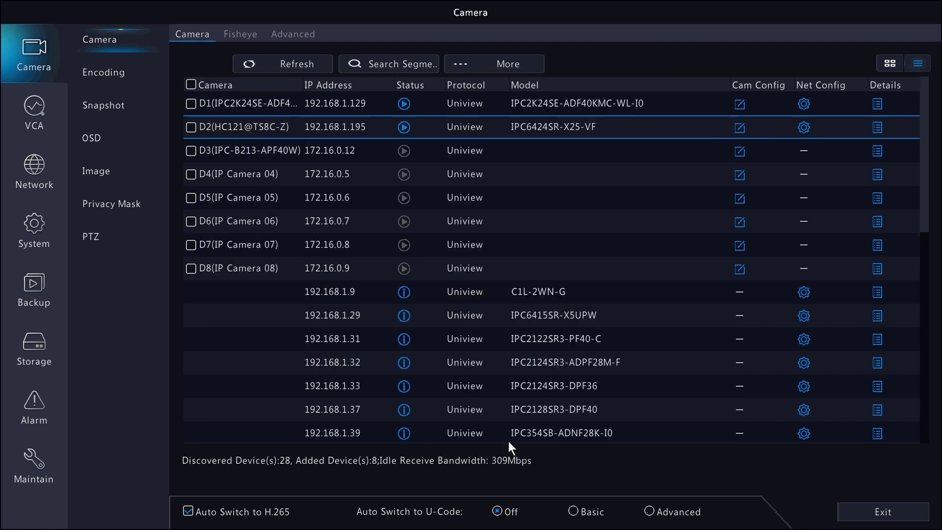
{"action": "right_click", "coordinate": [500, 223]}
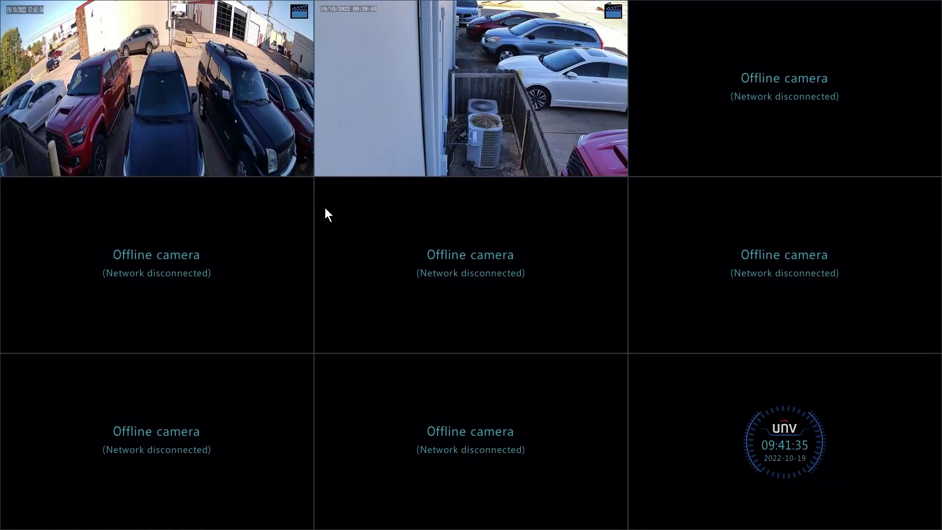
{"action": "right_click", "coordinate": [417, 227]}
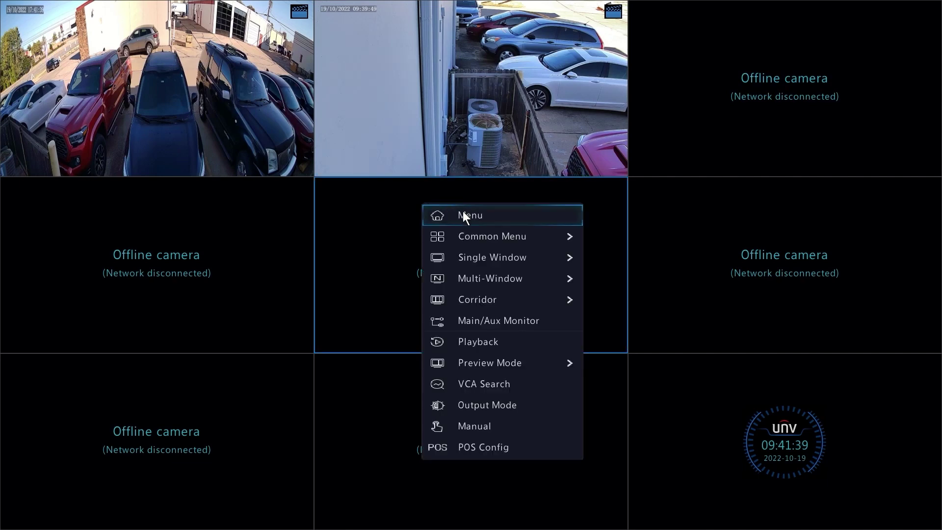
{"action": "left_click", "coordinate": [463, 211]}
Step: In PTZ control, tilt D2 up and pan right toward the road and parking lot
{"action": "left_click", "coordinate": [112, 234]}
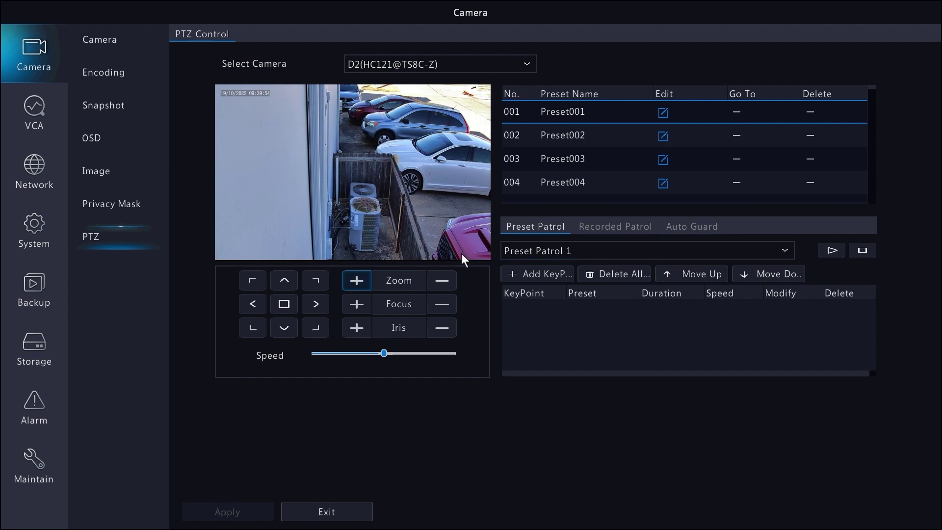
{"action": "left_click", "coordinate": [291, 287]}
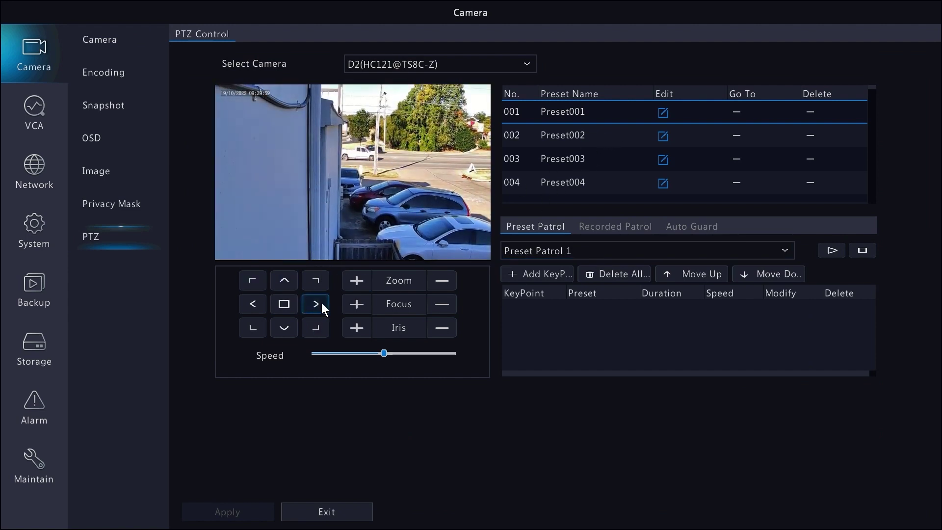
{"action": "left_click", "coordinate": [322, 306]}
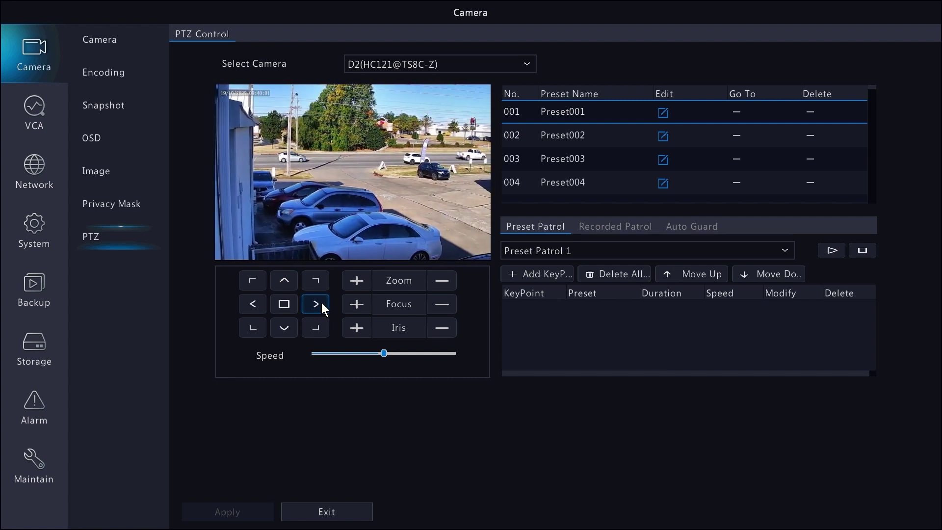
Step: Rename preset 001 to 'front' and save it at the current position
{"action": "left_click", "coordinate": [663, 112]}
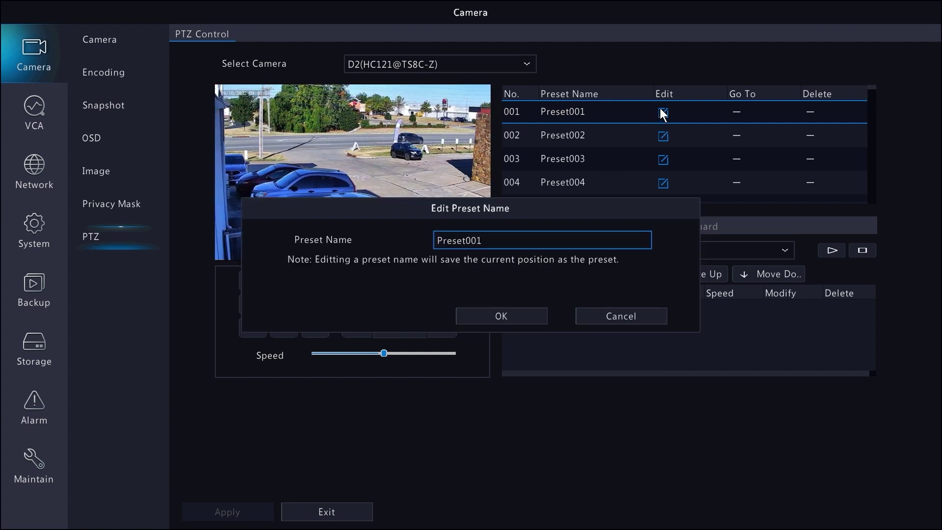
{"action": "left_click", "coordinate": [498, 246]}
{"action": "type", "text": "front"}
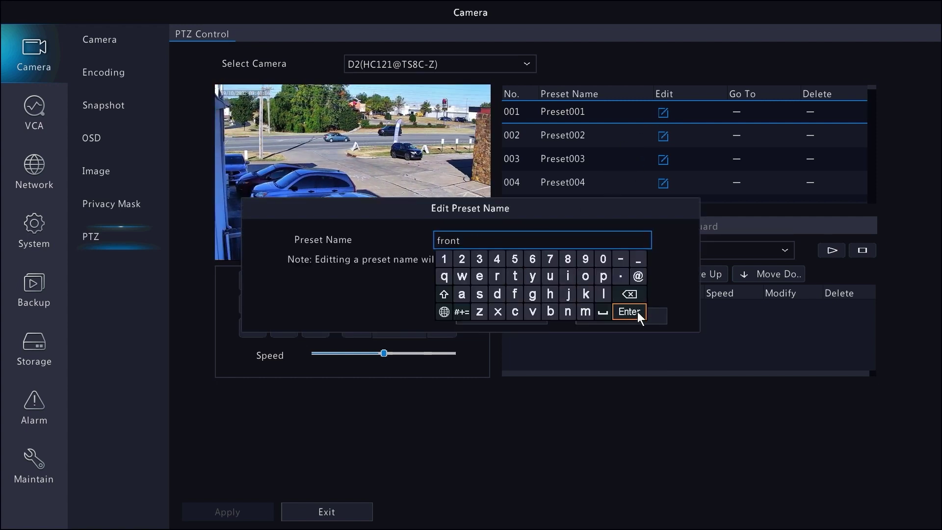
{"action": "left_click", "coordinate": [639, 314]}
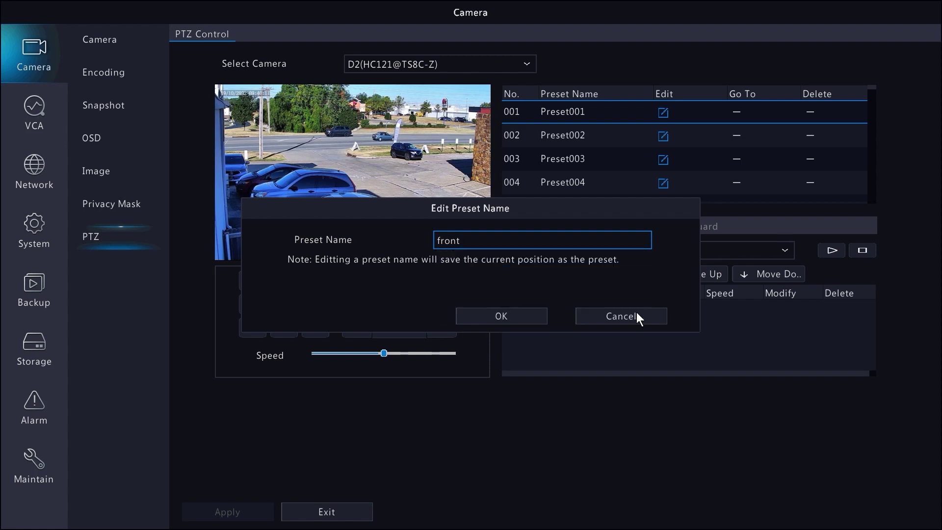
{"action": "left_click", "coordinate": [500, 316]}
{"action": "left_click", "coordinate": [685, 230]}
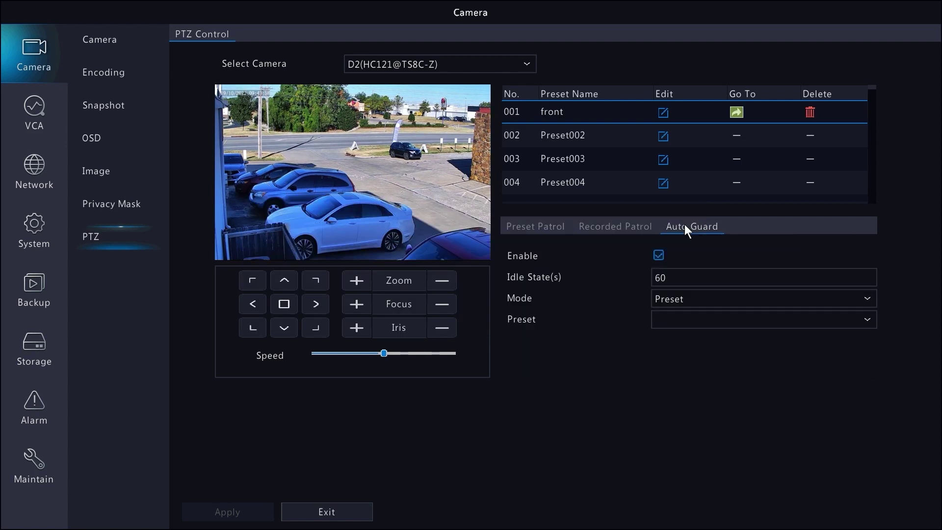
Step: Enable Auto Guard to return to Preset 1(front) after 60 idle seconds, then pan D2 right
{"action": "left_click", "coordinate": [658, 254]}
{"action": "left_click", "coordinate": [657, 253]}
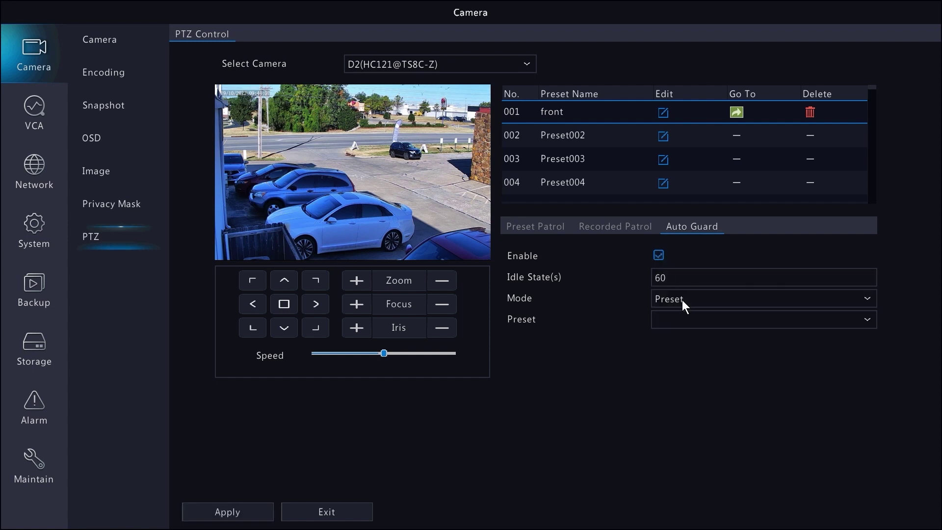
{"action": "left_click", "coordinate": [682, 320]}
{"action": "left_click", "coordinate": [682, 344]}
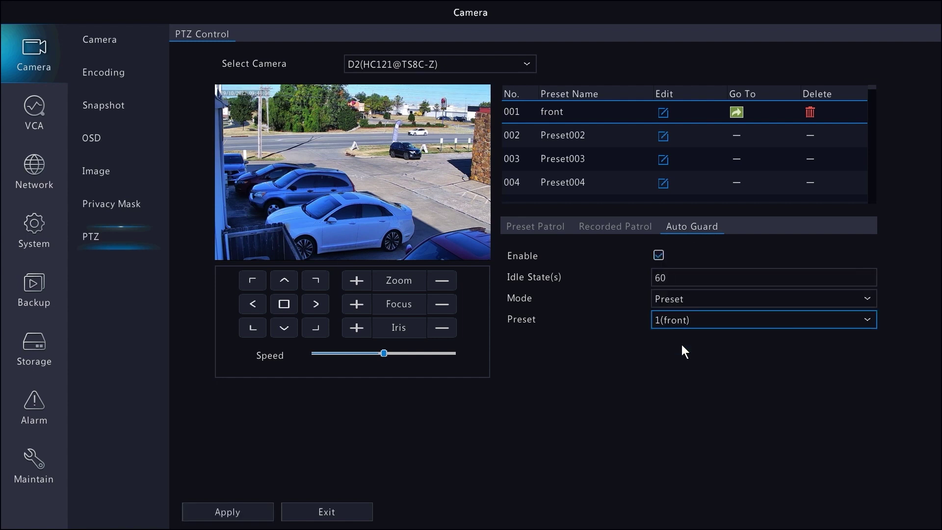
{"action": "left_click", "coordinate": [308, 303]}
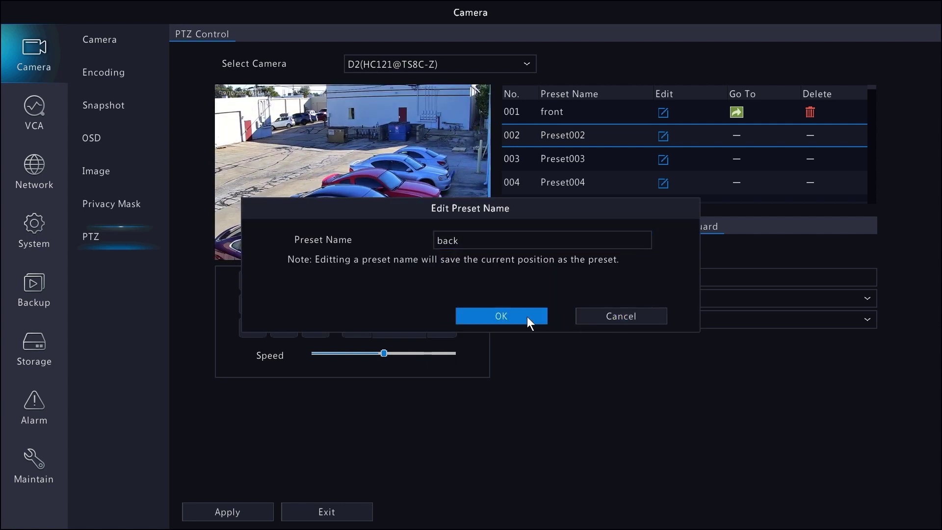
Step: Save preset 002 as 'back' at the rear parking lot view
{"action": "left_click", "coordinate": [527, 316]}
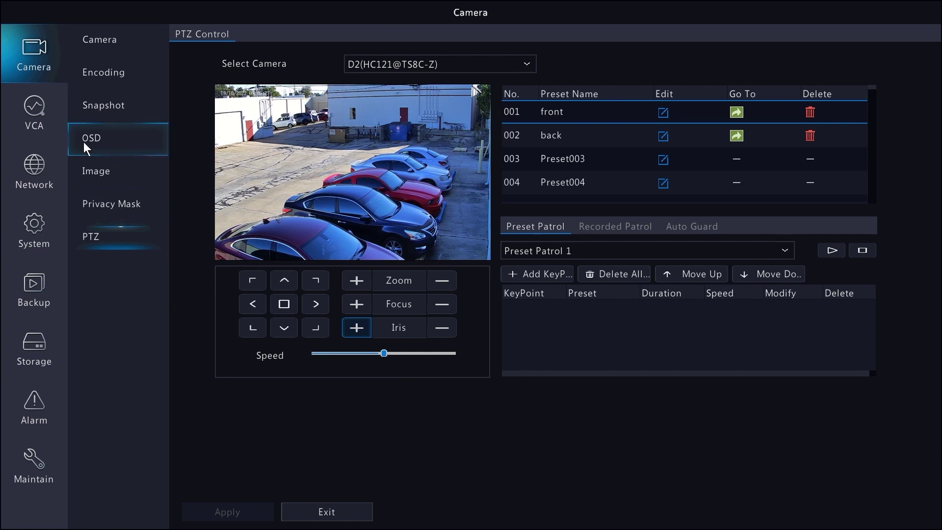
Step: Enable Human Body Detection on D1 with rule 1 drawn over the right-hand parking area
{"action": "left_click", "coordinate": [37, 409]}
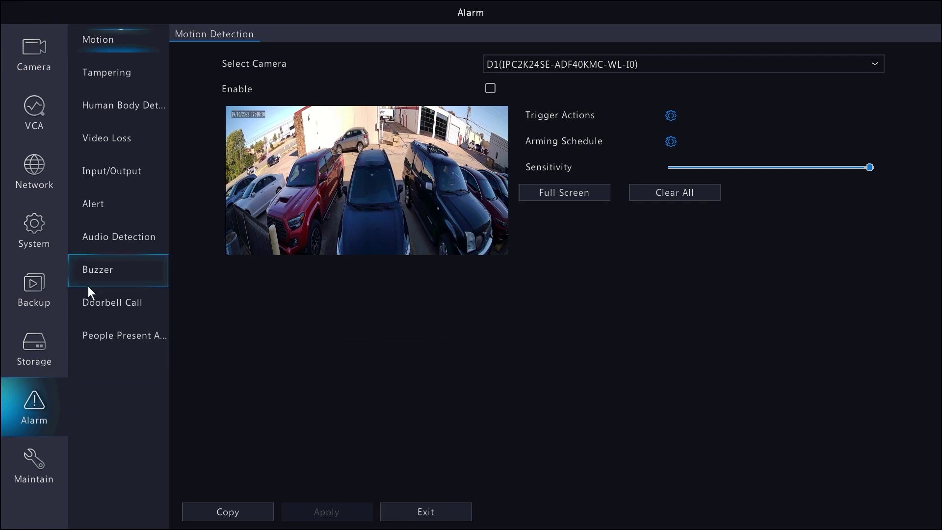
{"action": "left_click", "coordinate": [123, 102]}
{"action": "left_click", "coordinate": [490, 89]}
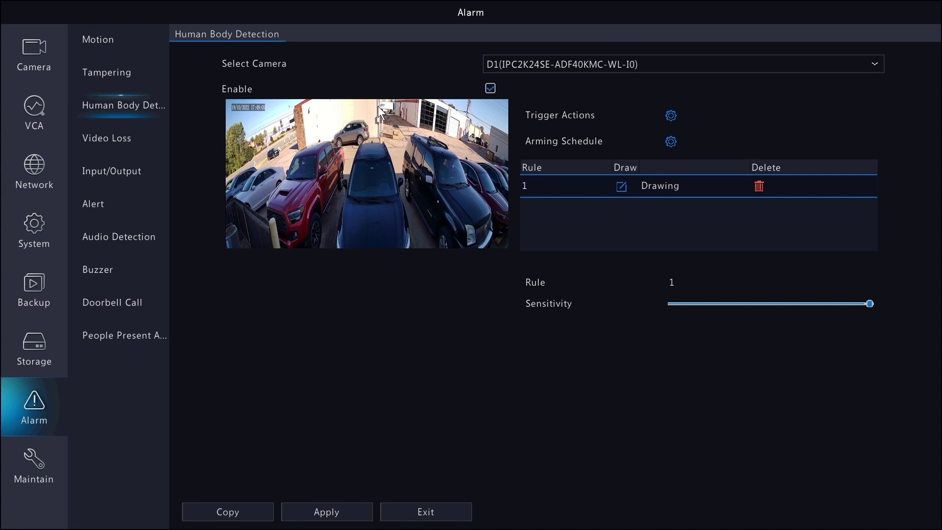
{"action": "left_click_drag", "start_coordinate": [380, 104], "coordinate": [451, 167]}
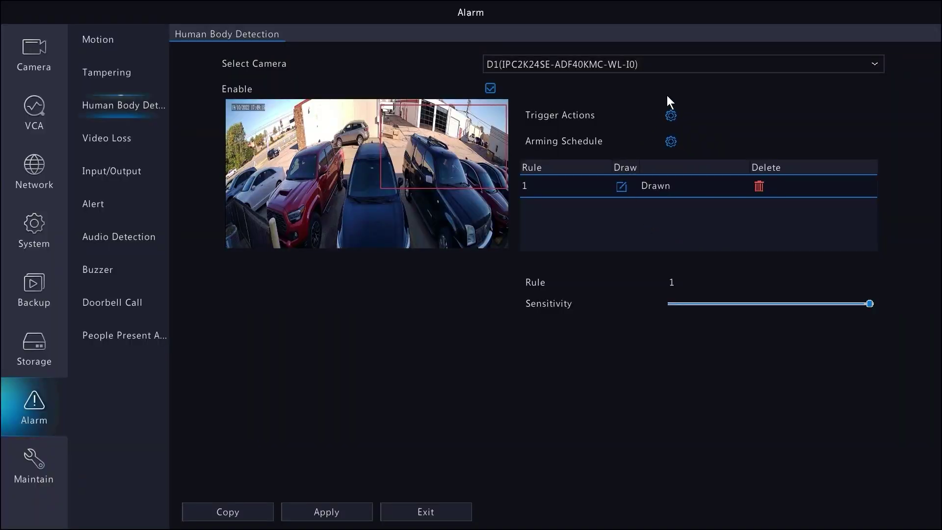
{"action": "left_click", "coordinate": [671, 116]}
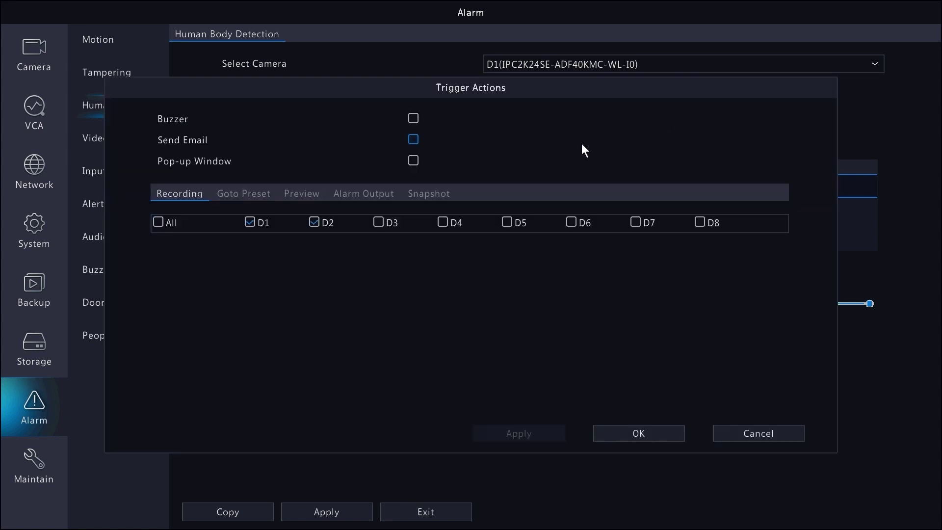
Step: Add a Goto Preset trigger sending camera D2 to Preset 2(back), then save and exit to live view
{"action": "left_click", "coordinate": [244, 194]}
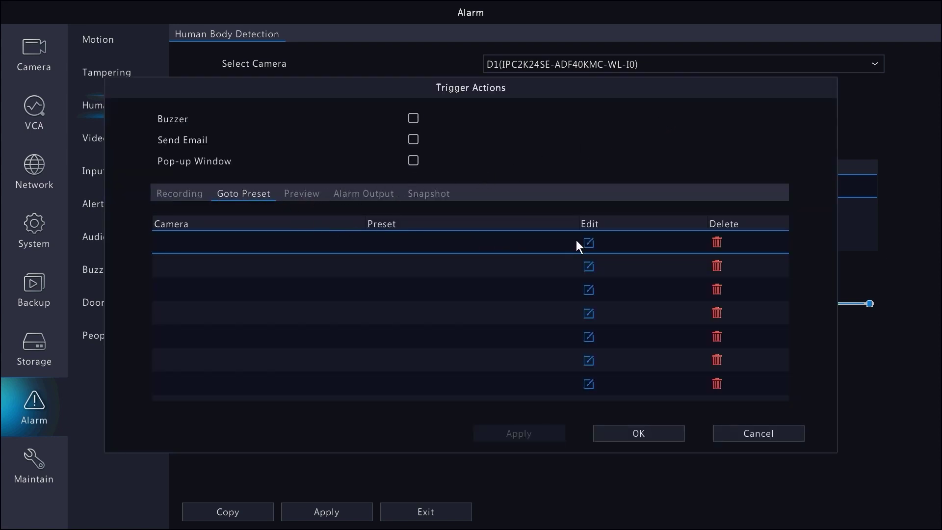
{"action": "left_click", "coordinate": [588, 243]}
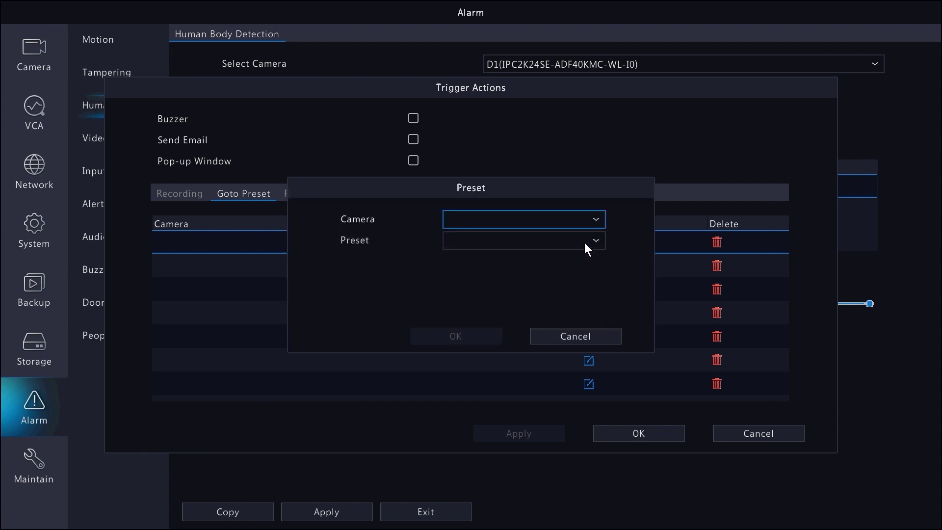
{"action": "left_click", "coordinate": [533, 221]}
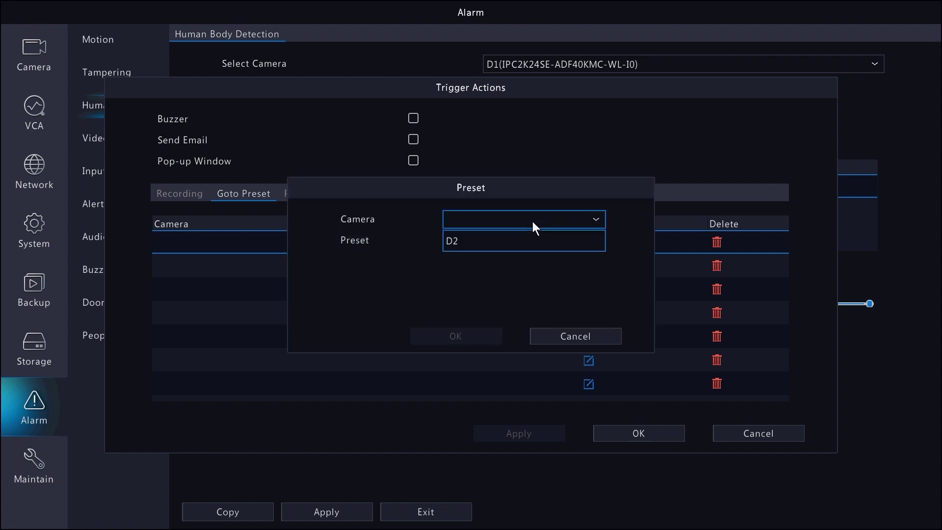
{"action": "left_click", "coordinate": [467, 240]}
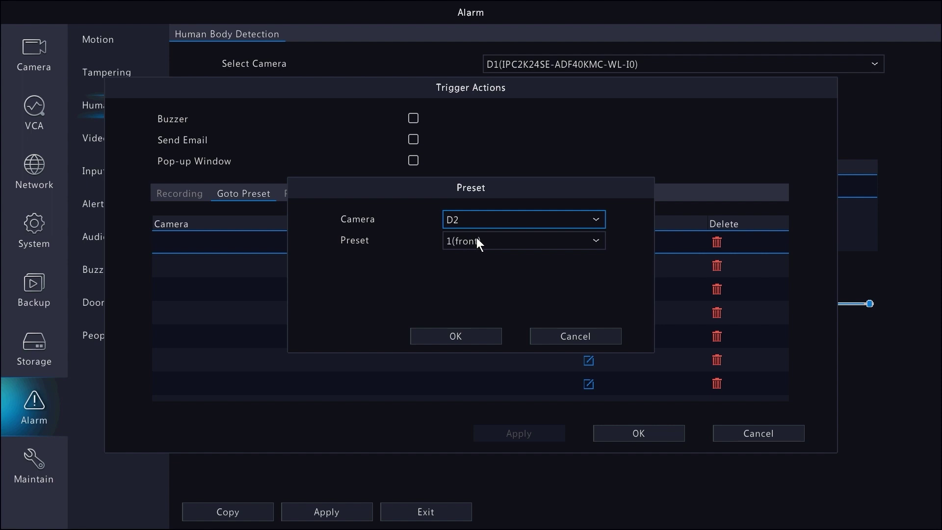
{"action": "left_click", "coordinate": [477, 238]}
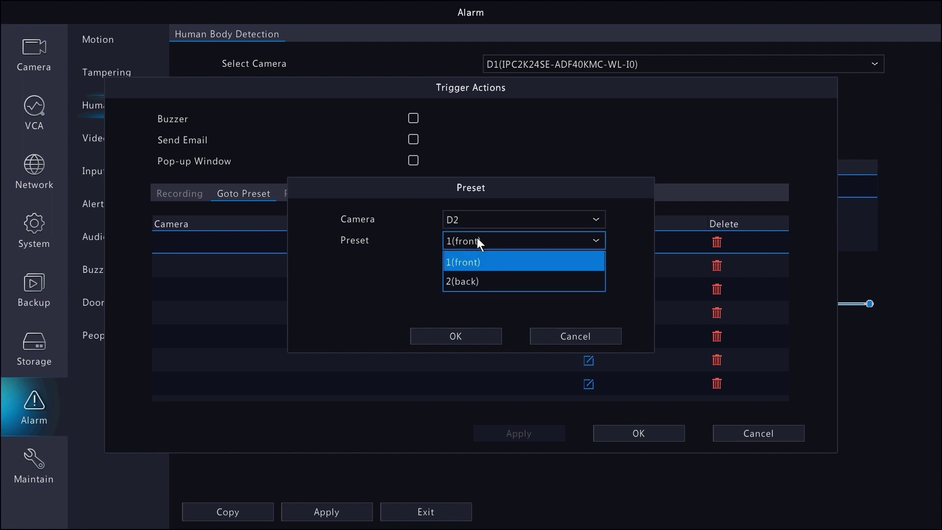
{"action": "left_click", "coordinate": [483, 281]}
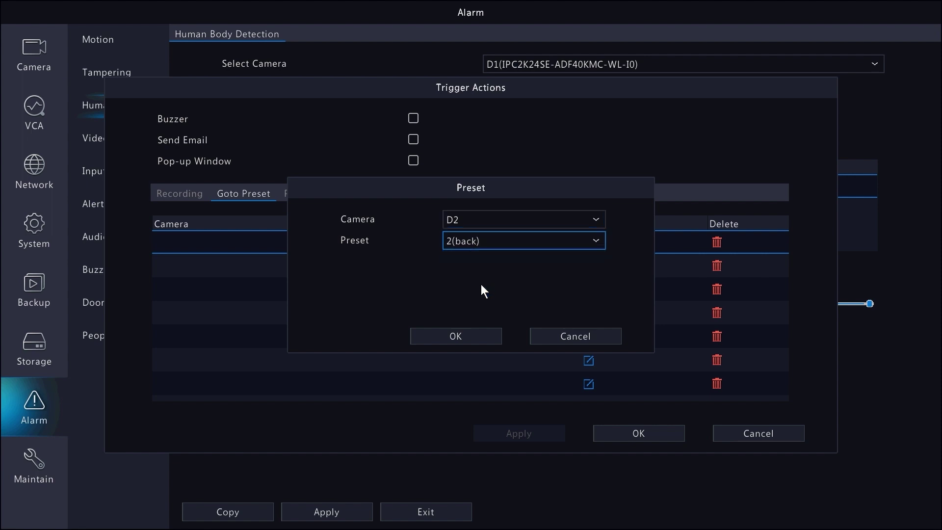
{"action": "left_click", "coordinate": [462, 339]}
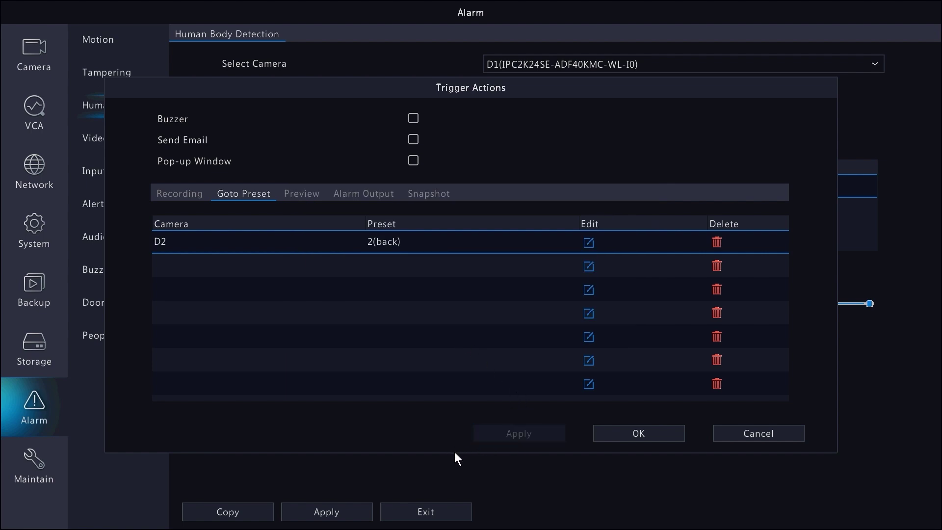
{"action": "left_click", "coordinate": [629, 433]}
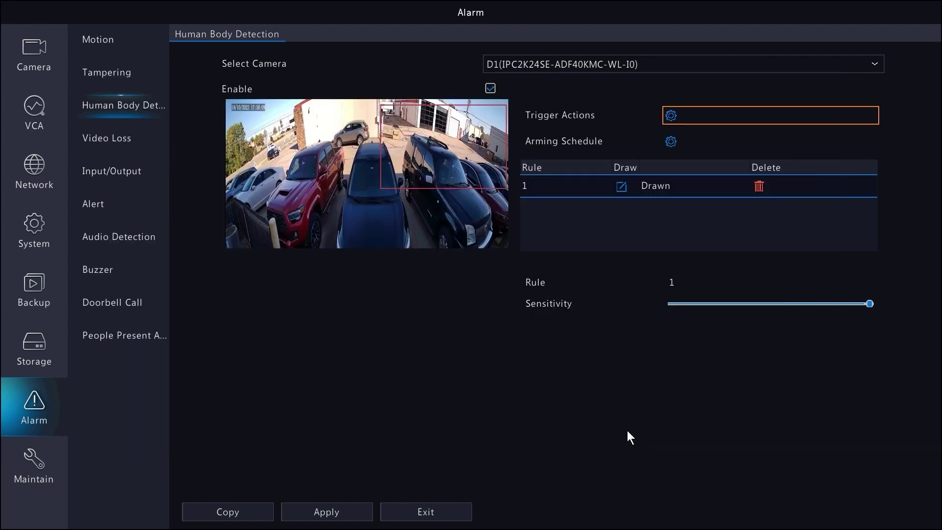
{"action": "right_click", "coordinate": [445, 375]}
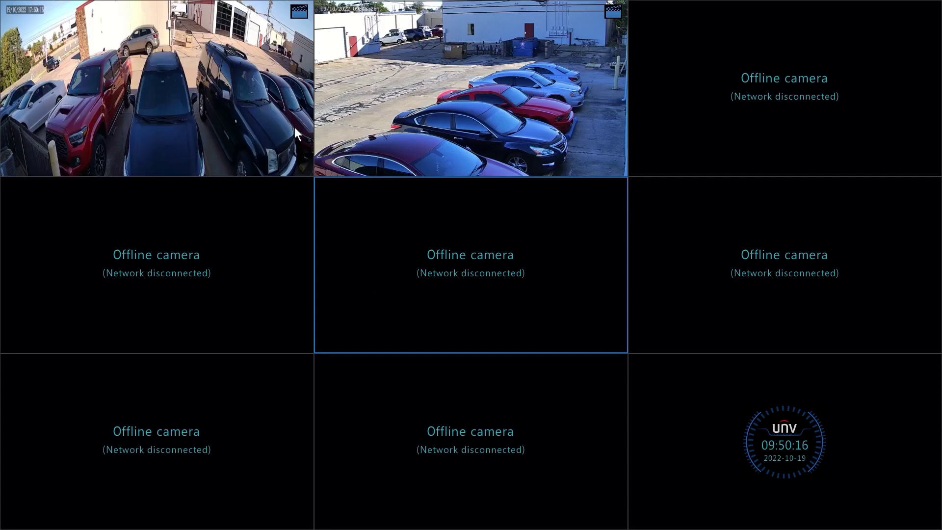